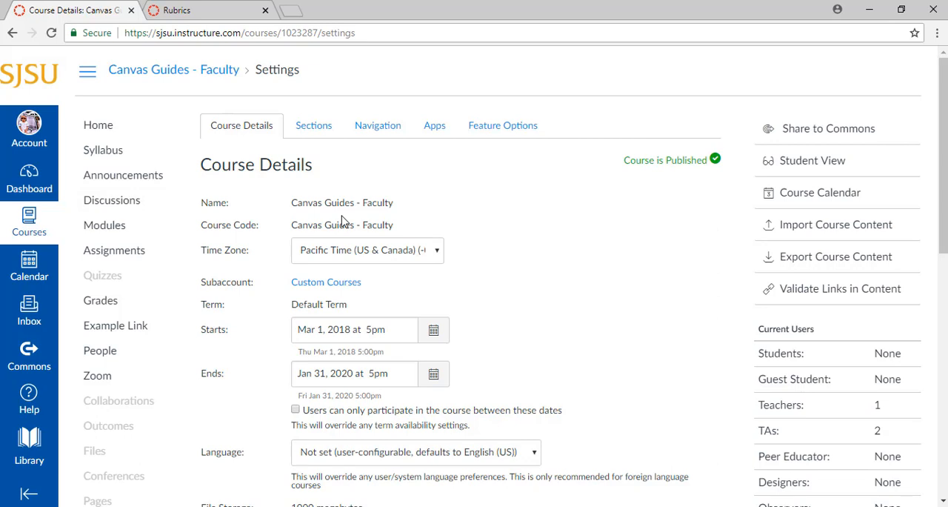
Step: Create a Course-type content export of the Canvas Guides - Faculty course and download the new export file
click(776, 261)
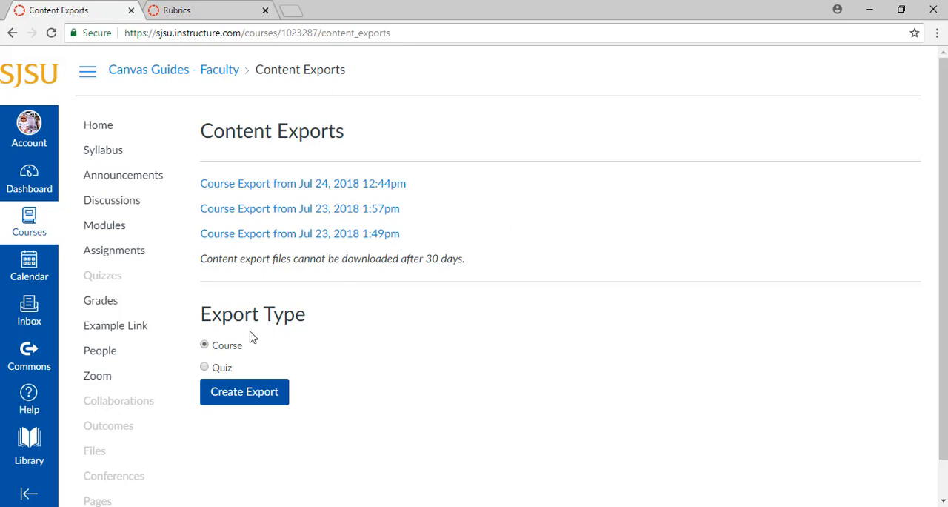
click(249, 404)
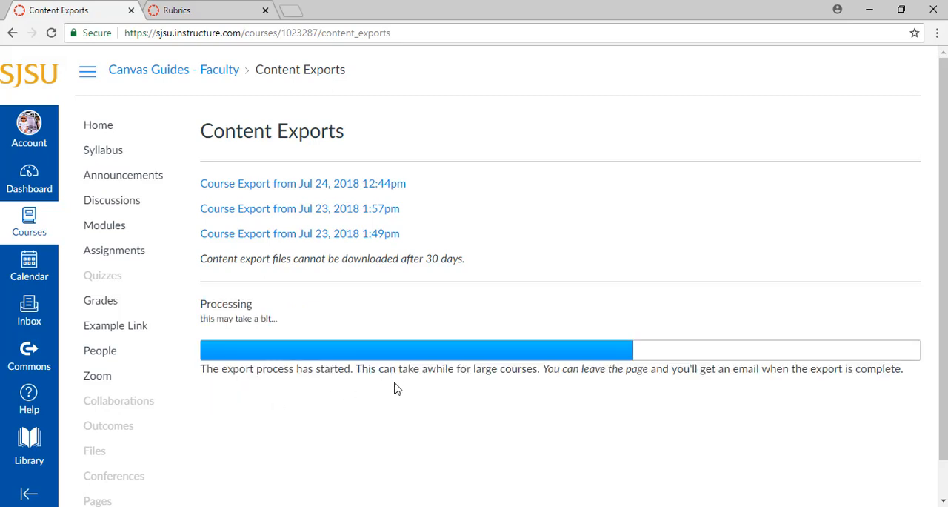
scroll(395, 386, down, 1)
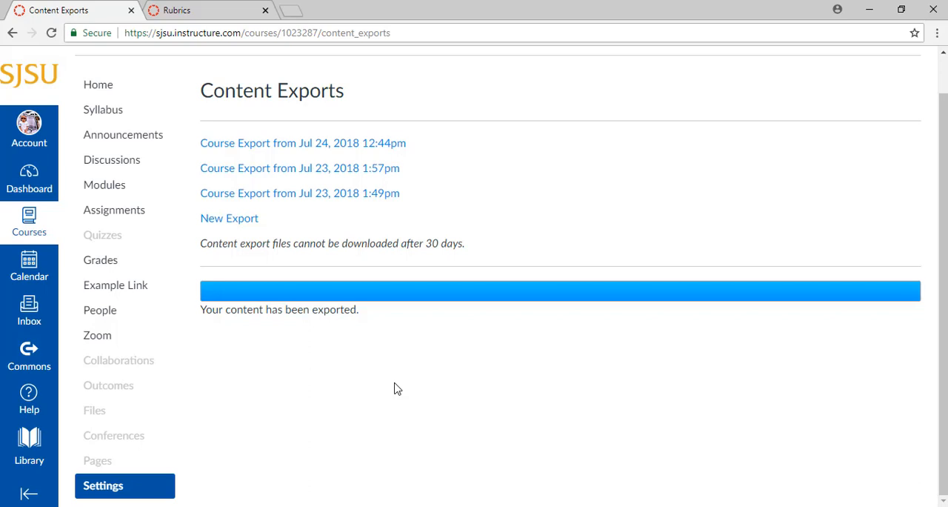
click(247, 224)
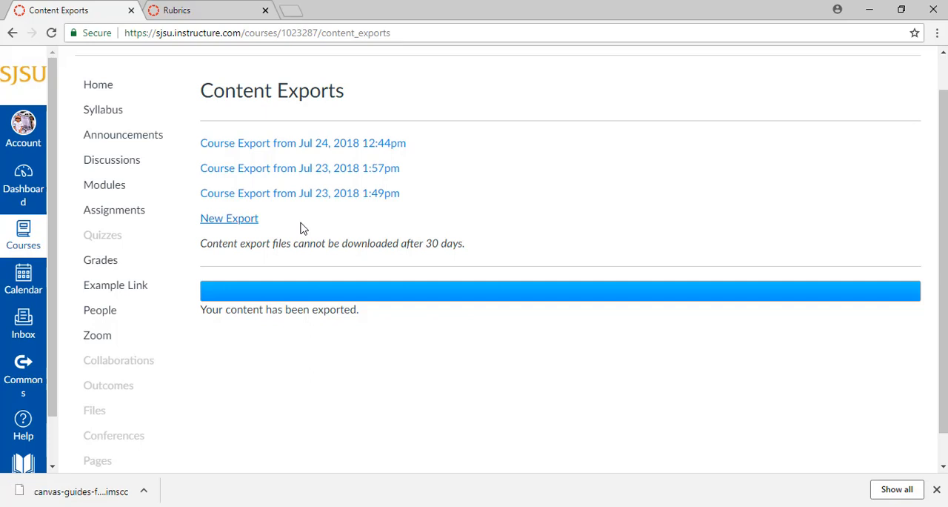
Step: Go to the ENGR_GES_Students course among all courses and open Import Course Content from its settings
click(20, 245)
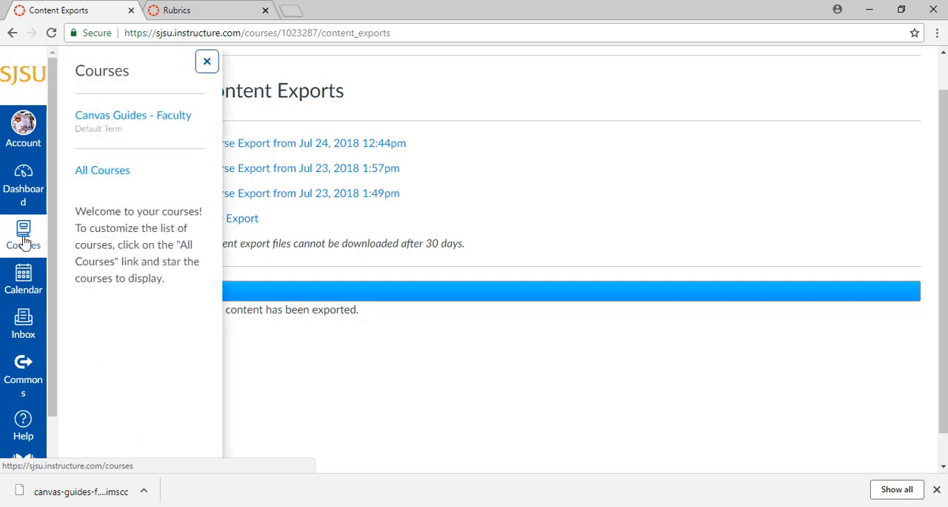
click(106, 174)
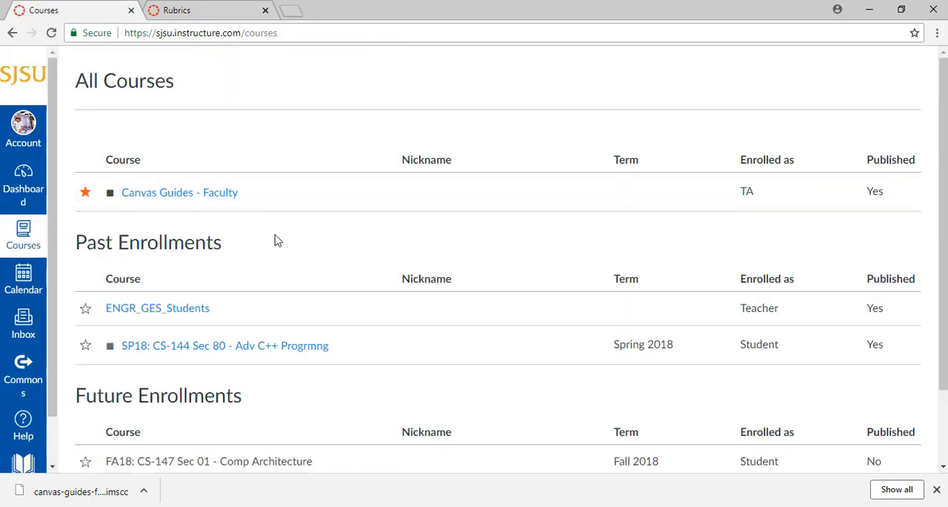
click(195, 314)
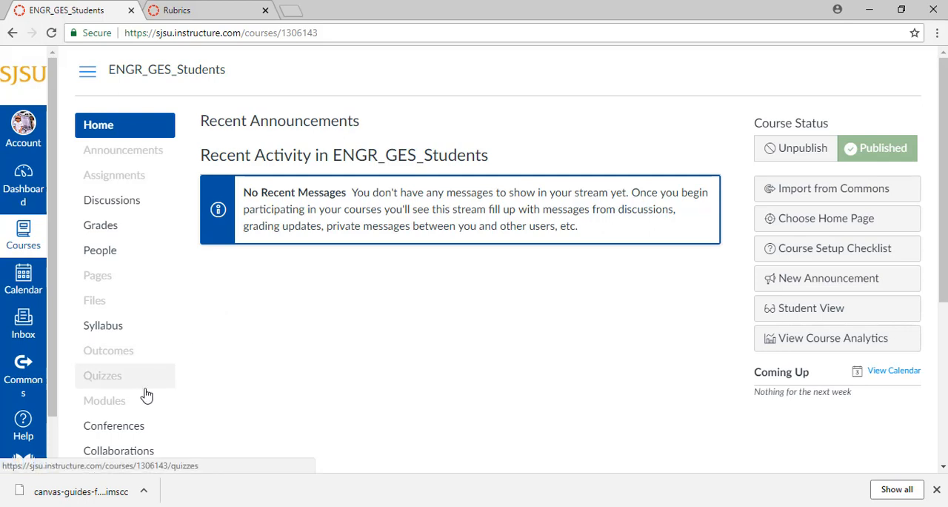
scroll(140, 388, down, 4)
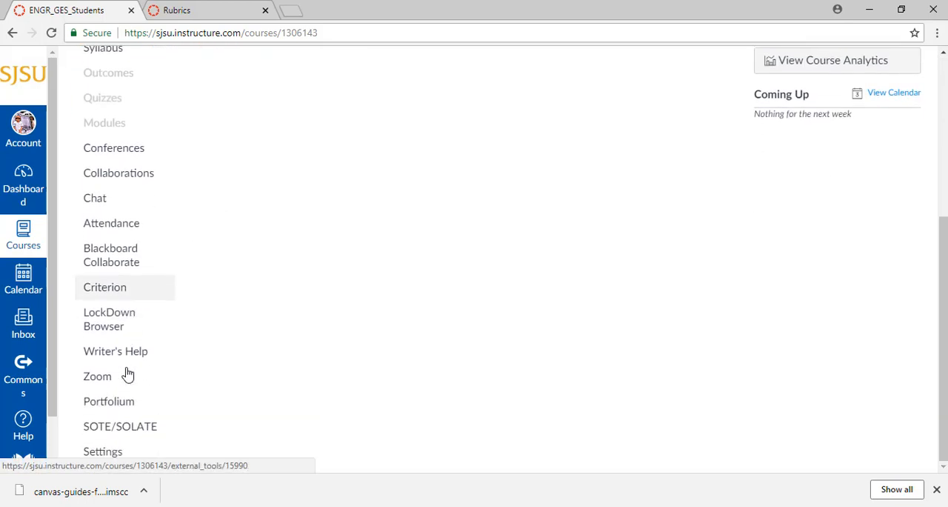
click(130, 454)
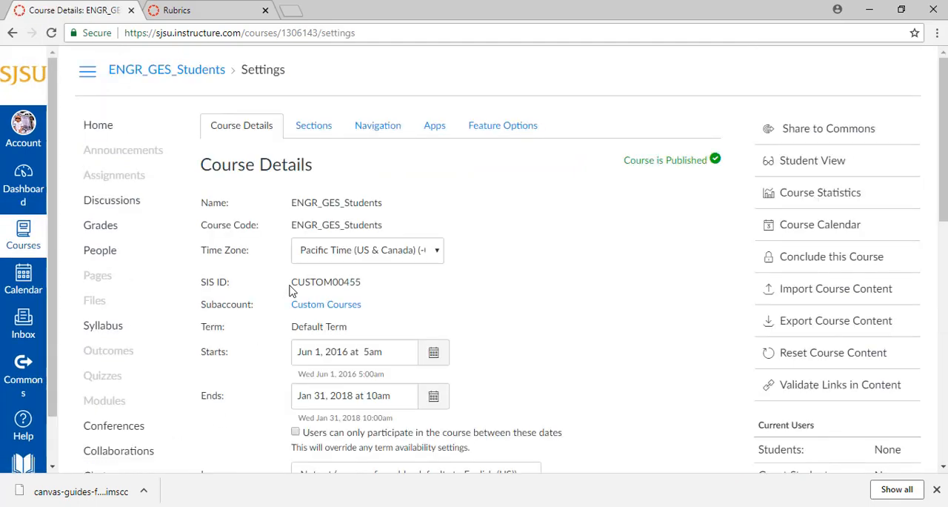
click(777, 291)
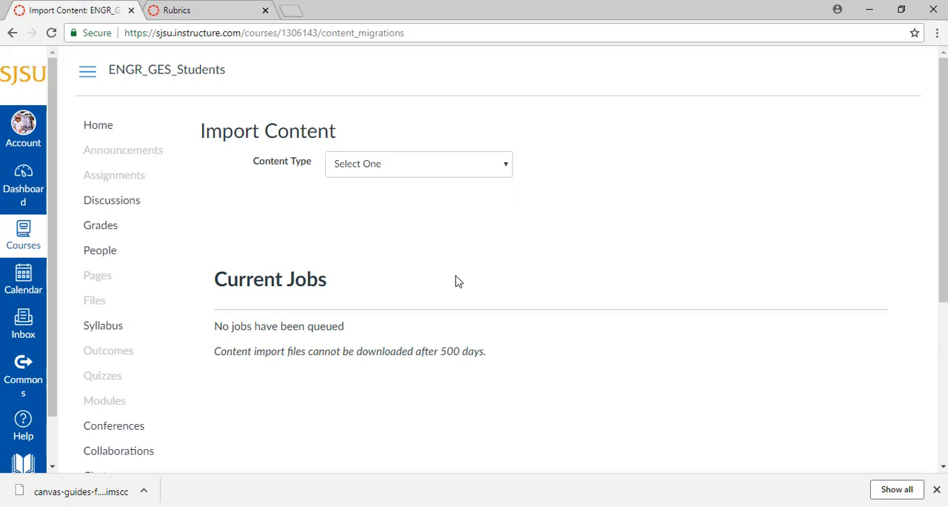
Step: Set the import content type to Canvas Course Export Package and choose canvas-guides-faculty-export.imscc as the source file
click(419, 164)
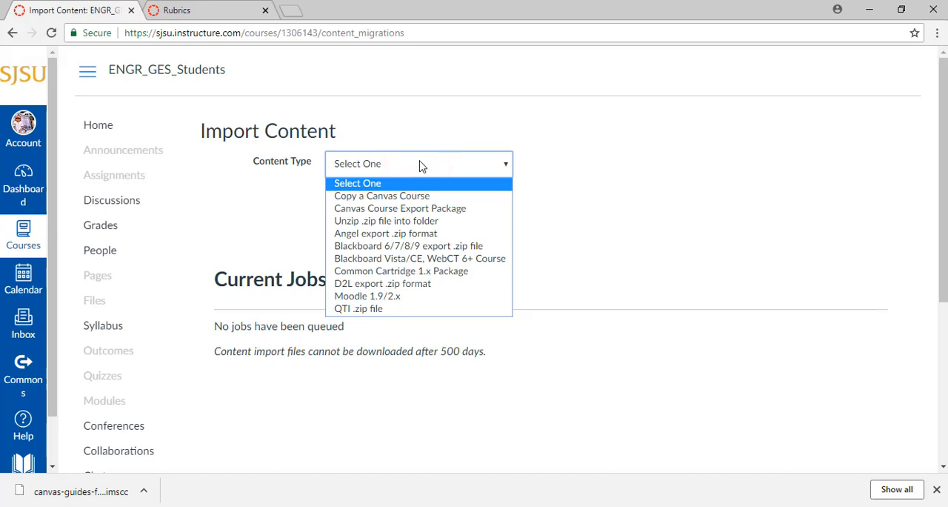
click(415, 210)
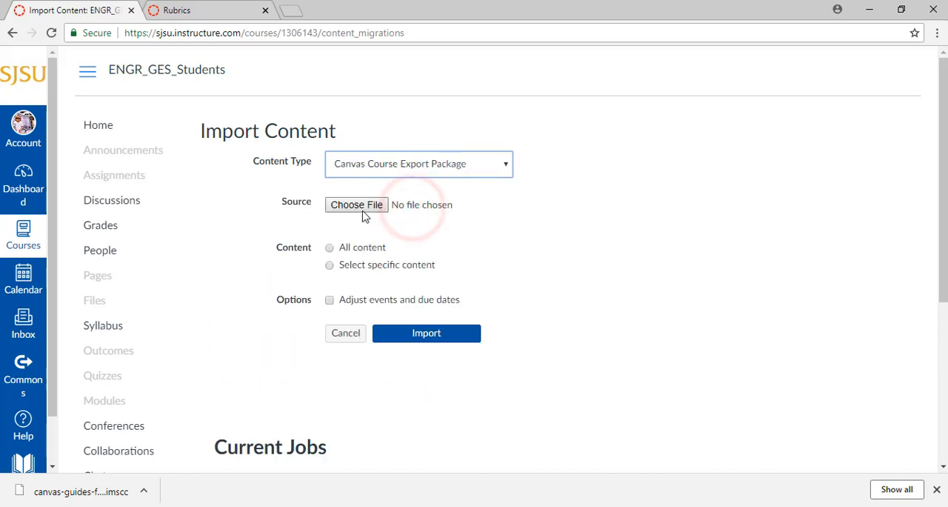
click(357, 205)
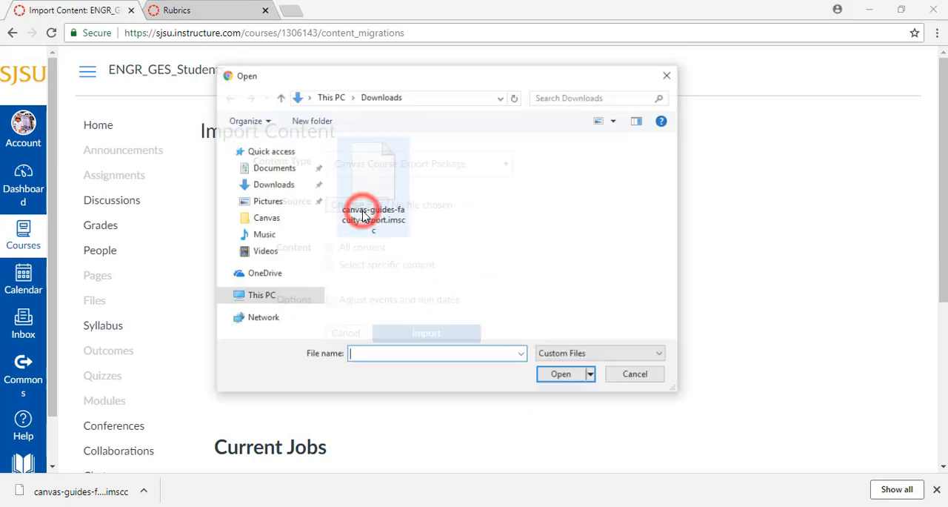
click(395, 183)
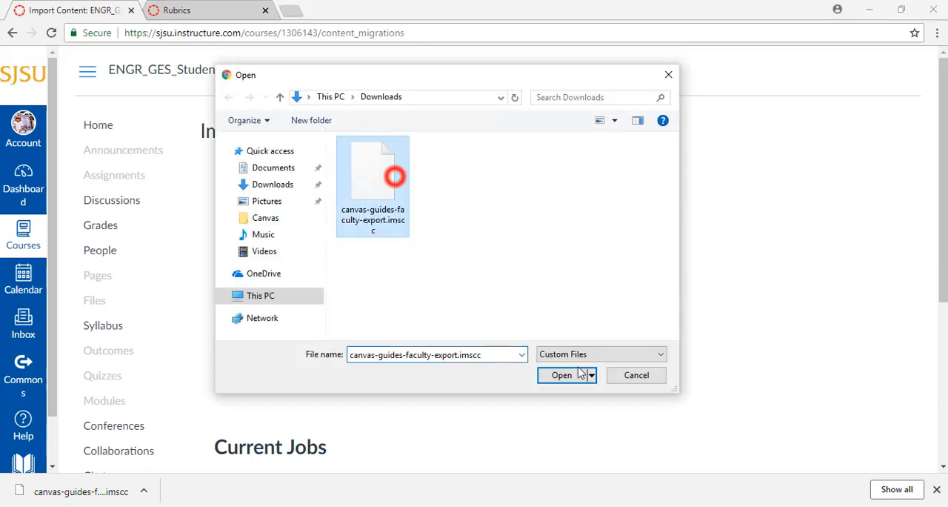
click(562, 375)
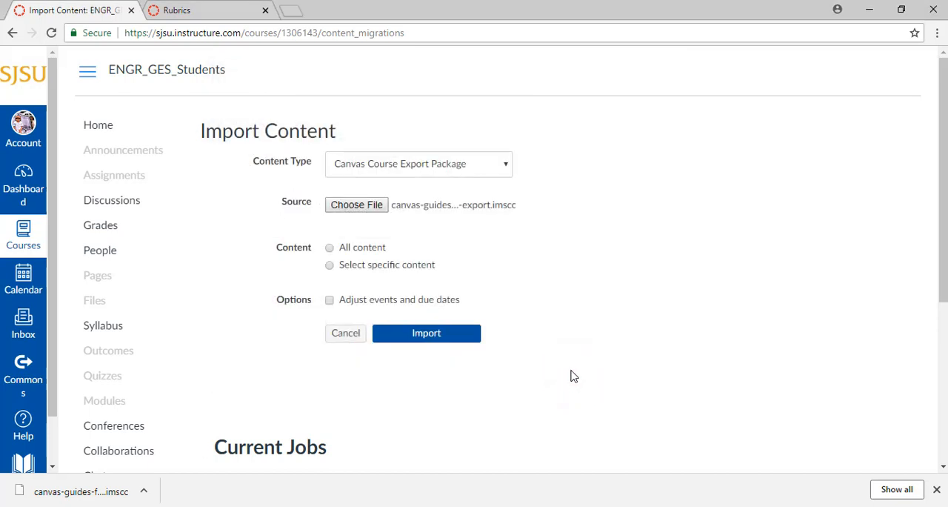
Step: Include all content, enable adjusting events and due dates, and run the export package import
click(331, 248)
click(331, 304)
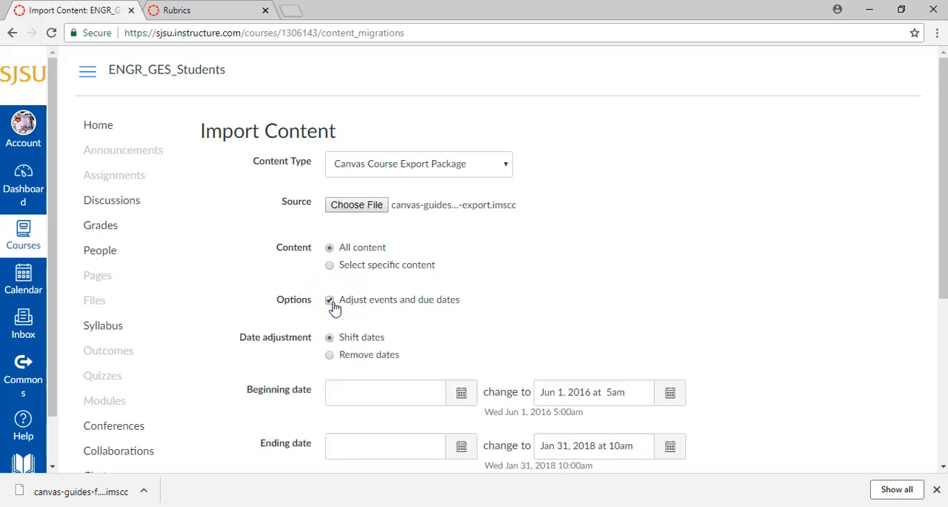
scroll(391, 307, down, 3)
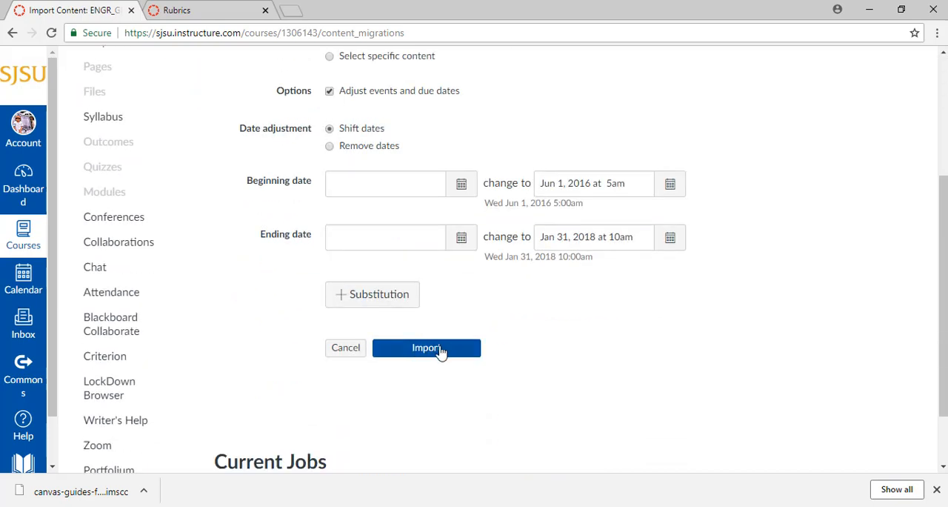
click(440, 349)
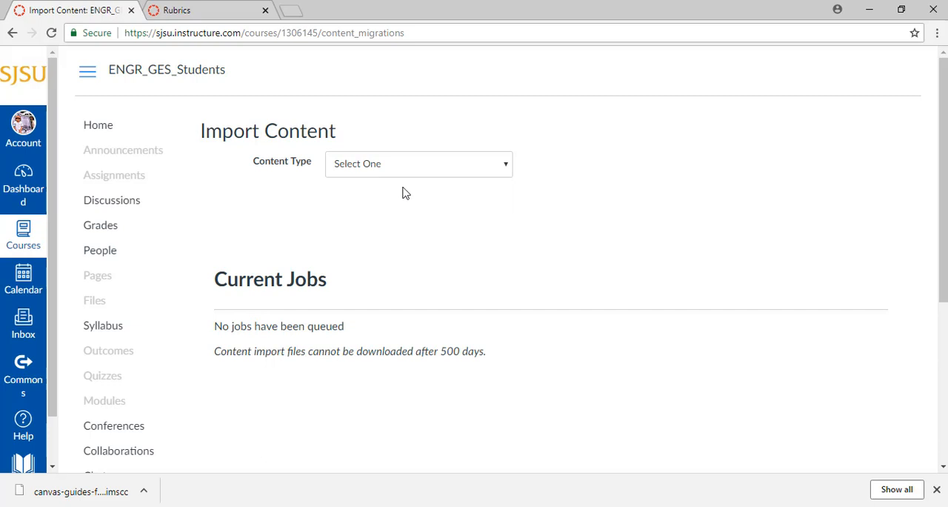
Step: Set up a Copy a Canvas Course import from Canvas Guides - Faculty with completed courses included in the search
click(387, 166)
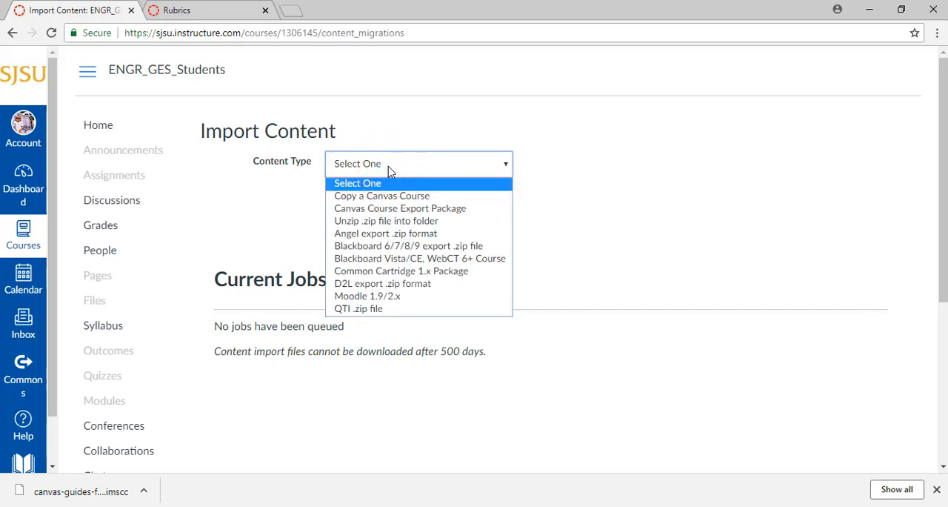
click(396, 196)
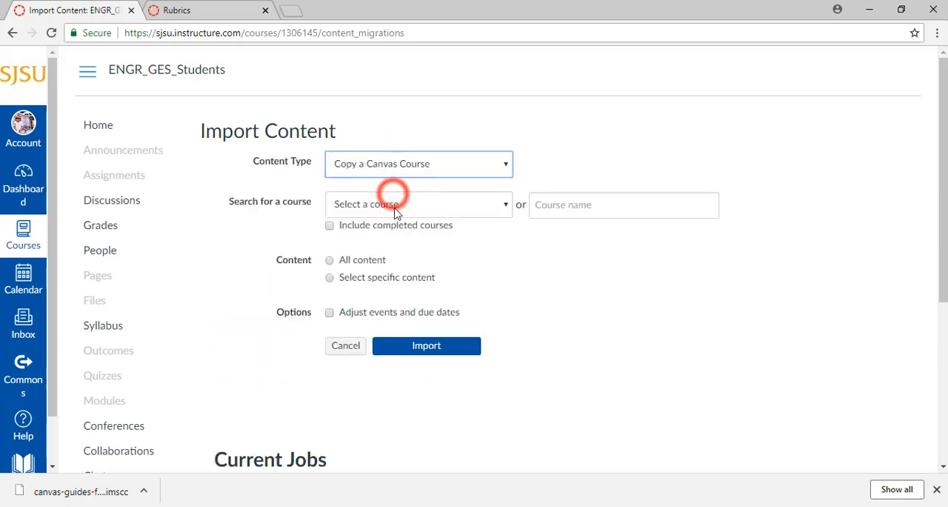
click(450, 205)
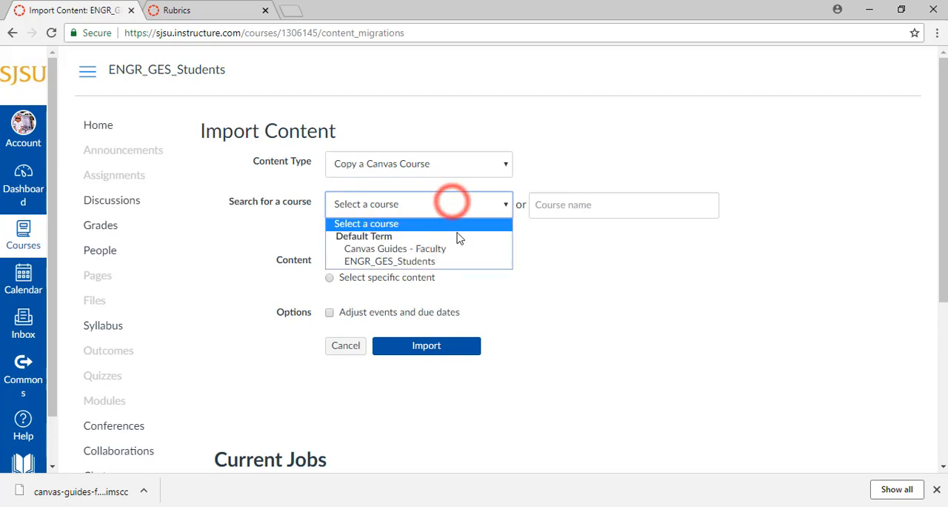
click(457, 252)
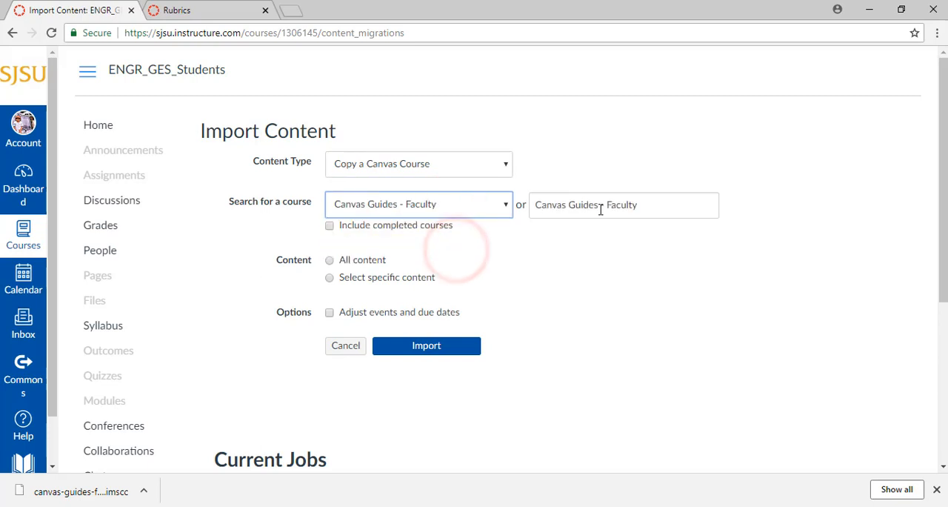
click(649, 203)
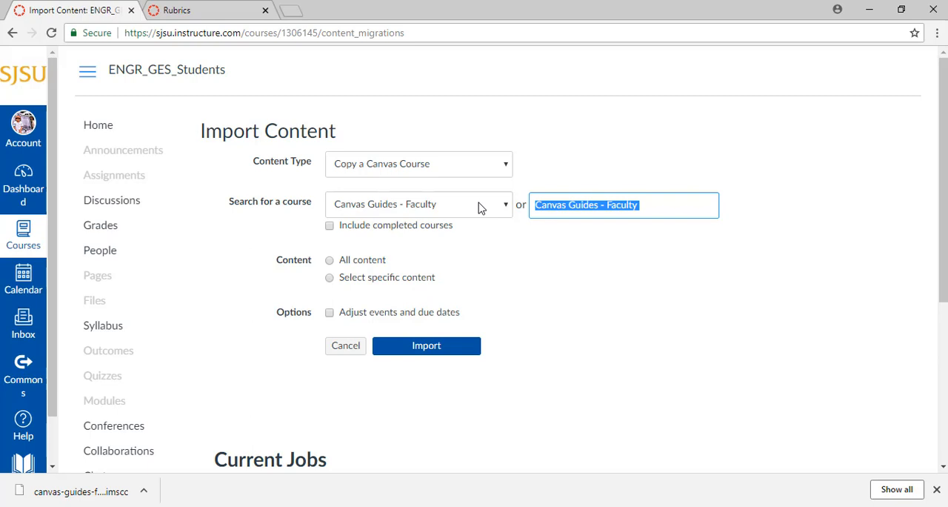
click(330, 225)
click(449, 205)
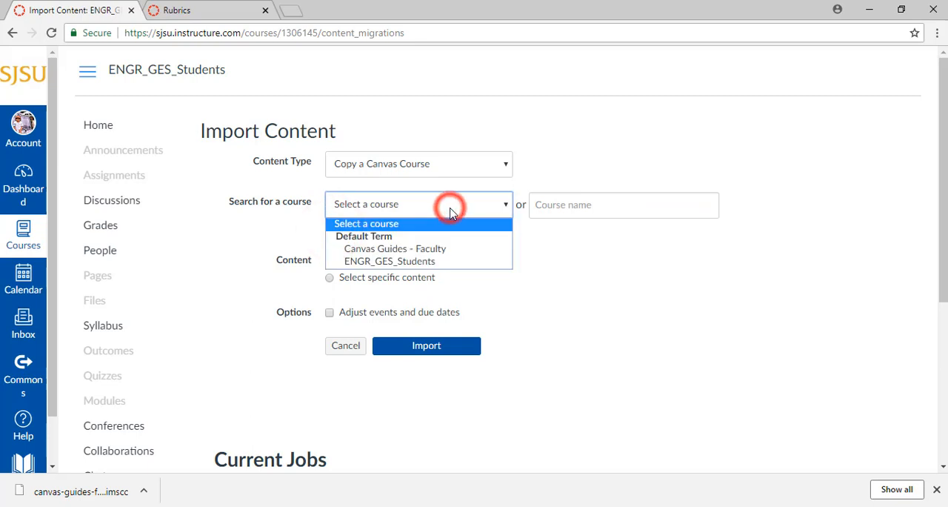
click(440, 252)
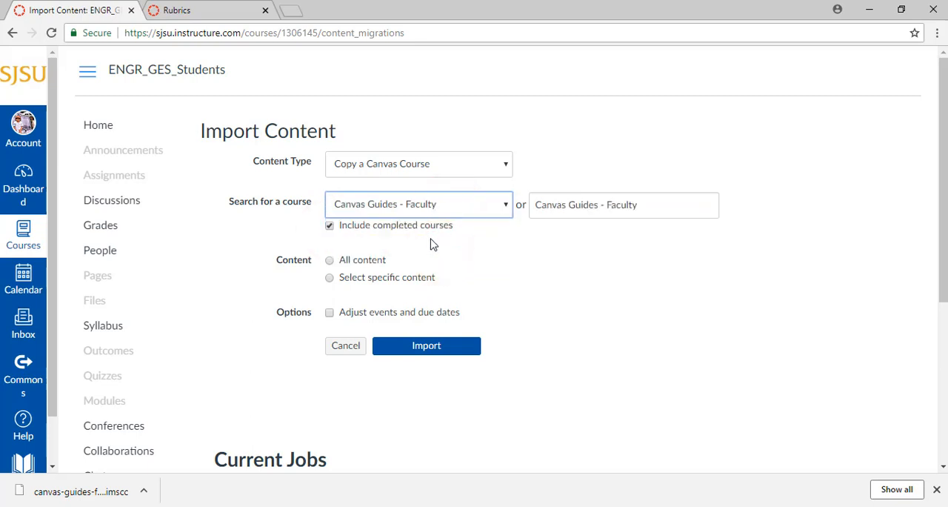
Step: Set the course copy to select specific content and adjust events and due dates by shifting dates
click(368, 259)
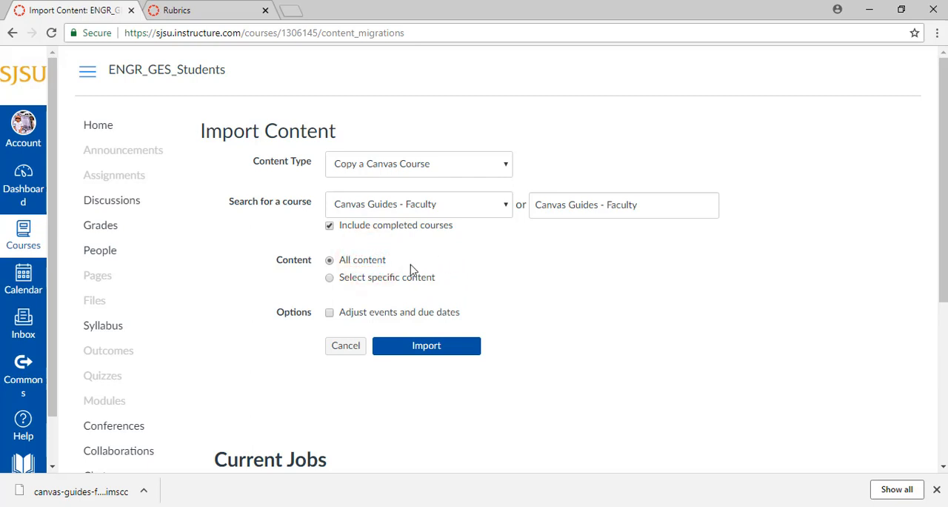
click(370, 280)
scroll(406, 295, down, 2)
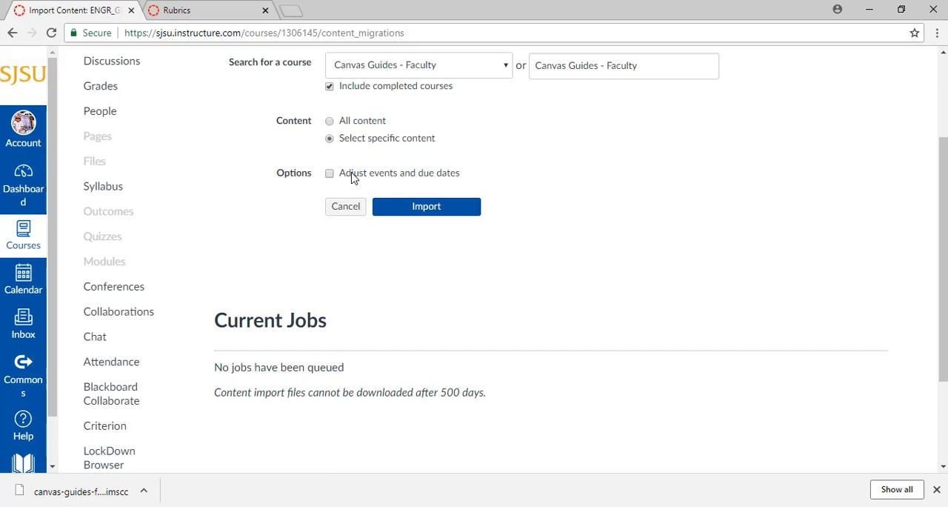
click(352, 175)
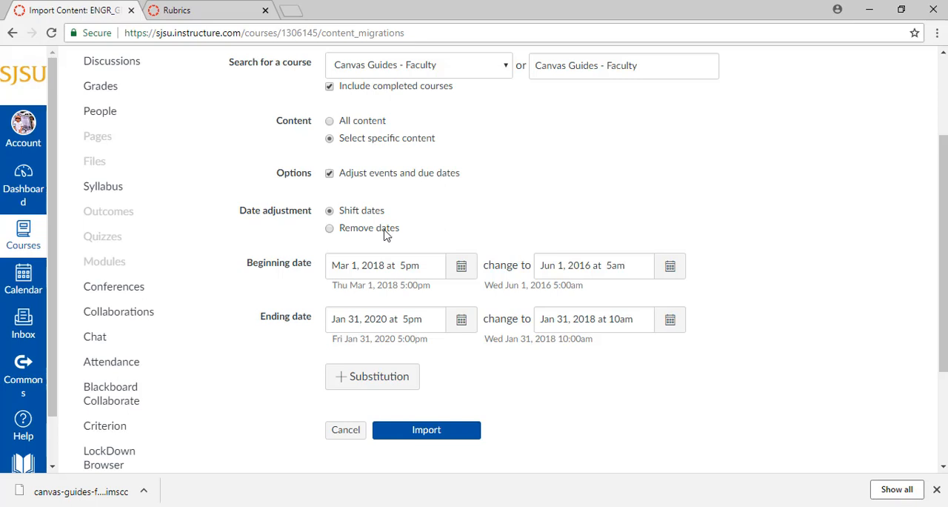
click(412, 233)
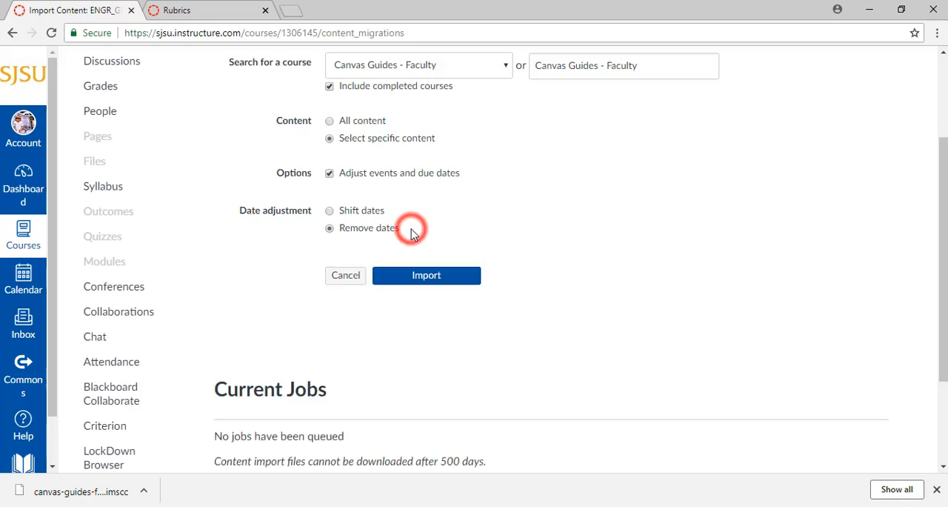
click(361, 212)
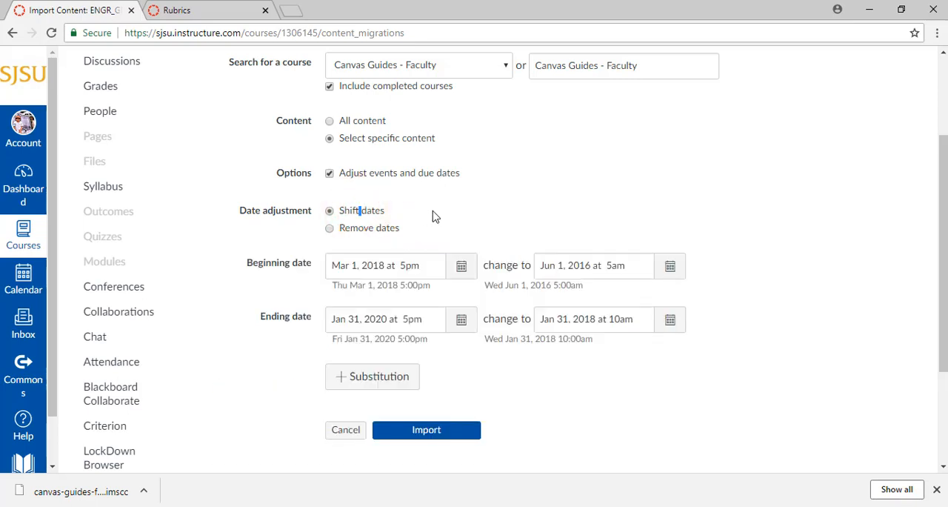
scroll(436, 216, down, 2)
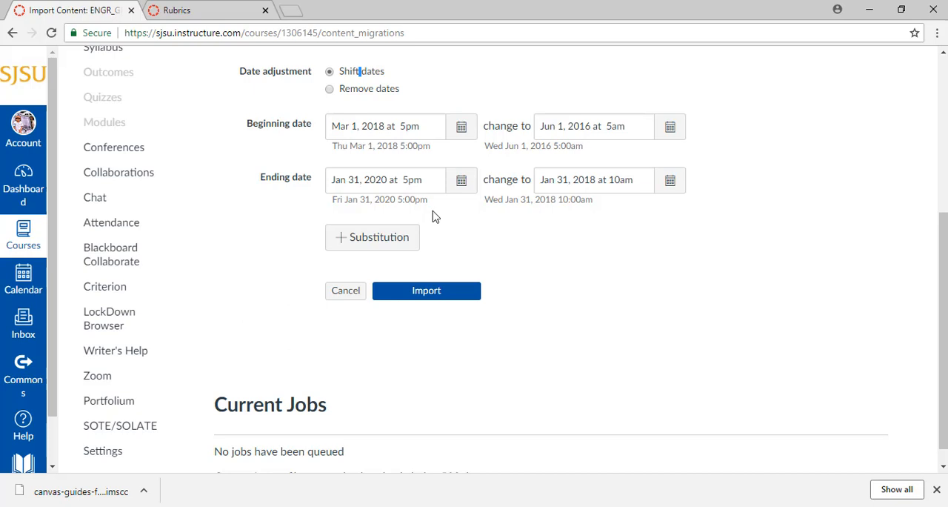
click(378, 240)
click(377, 234)
click(568, 234)
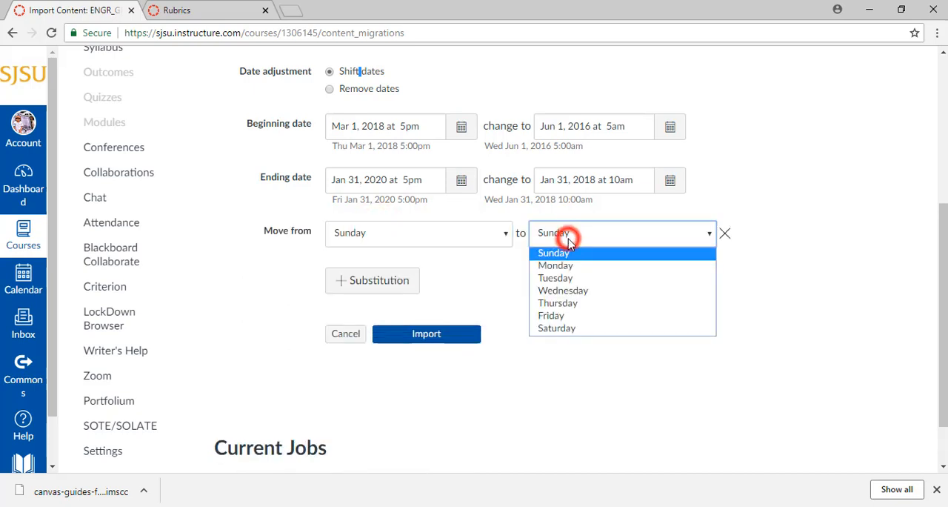
click(448, 261)
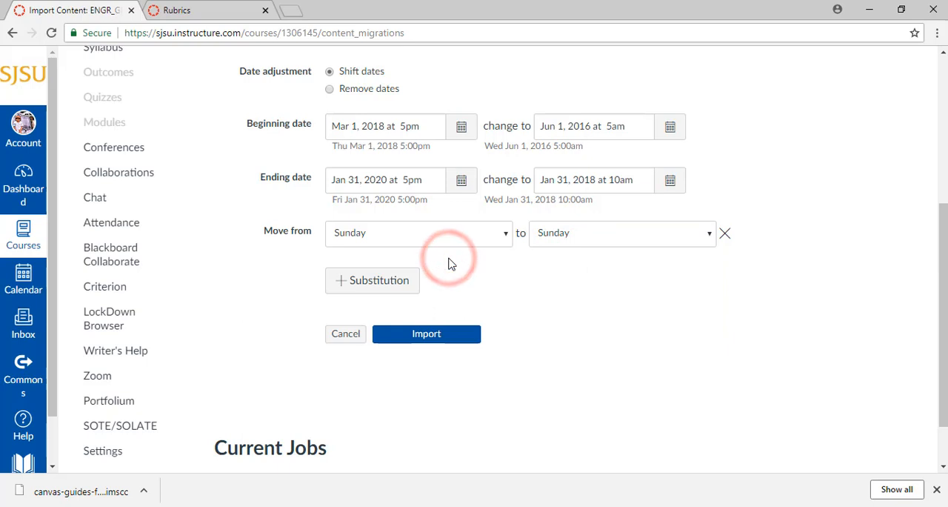
click(725, 234)
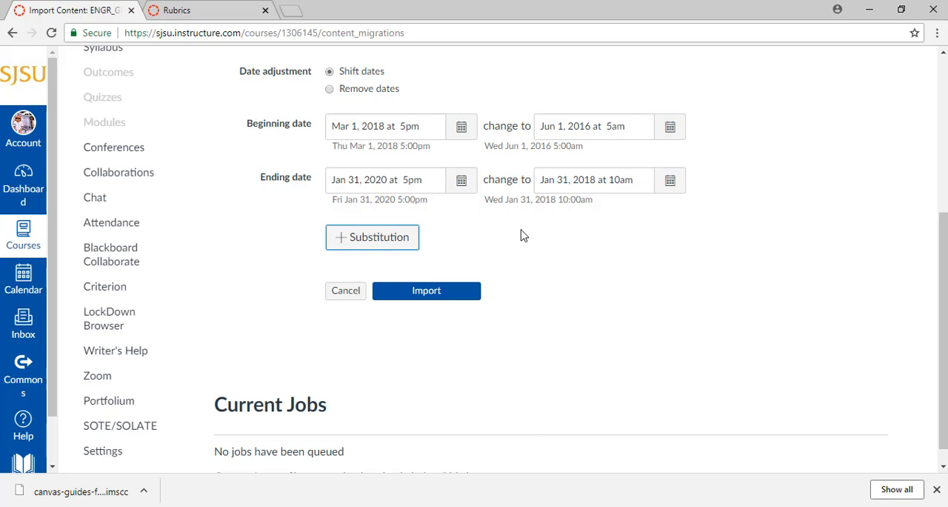
Step: Start the course copy import from Canvas Guides - Faculty
click(427, 291)
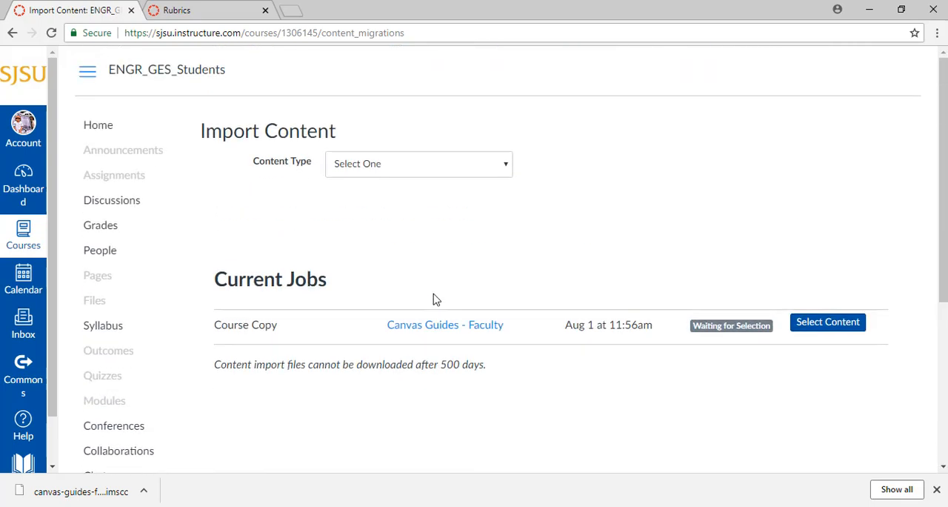
Step: Open the content selection for the waiting course copy job and include all Modules and Assignments
click(813, 324)
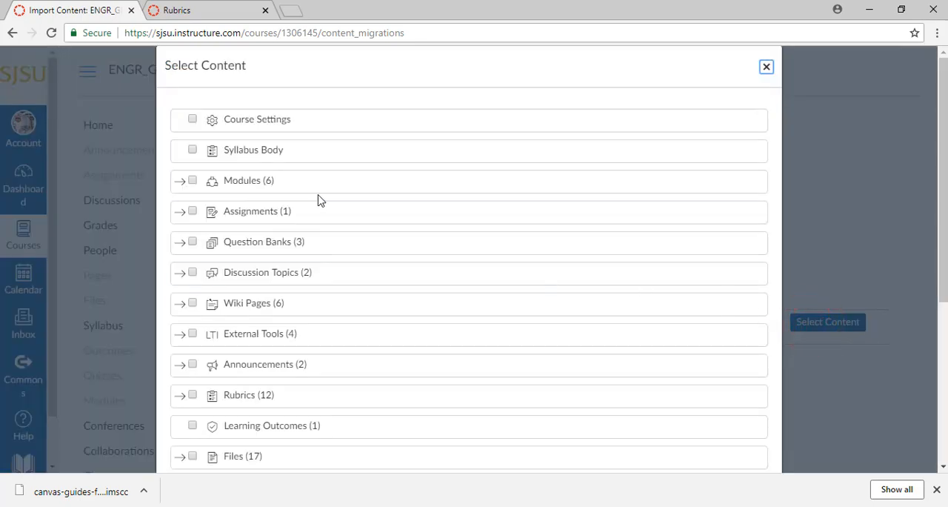
scroll(305, 193, down, 1)
scroll(311, 188, up, 1)
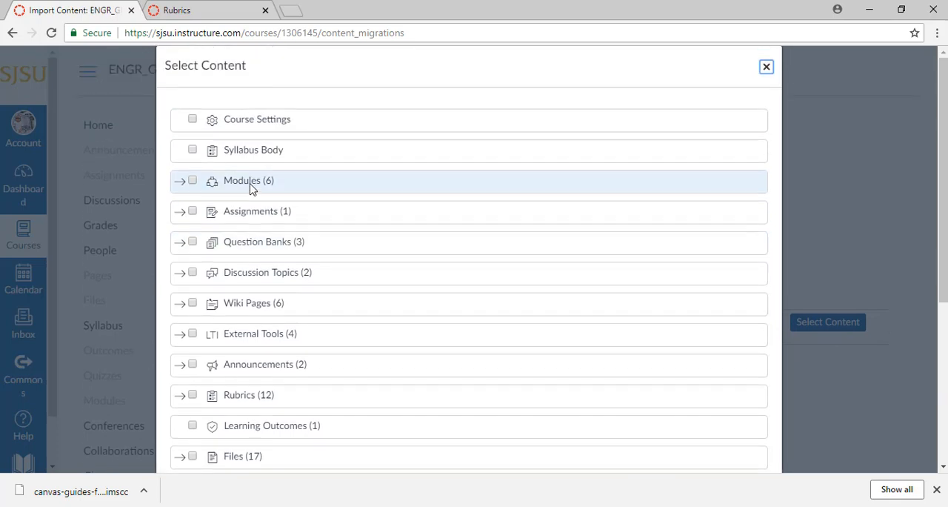
click(193, 182)
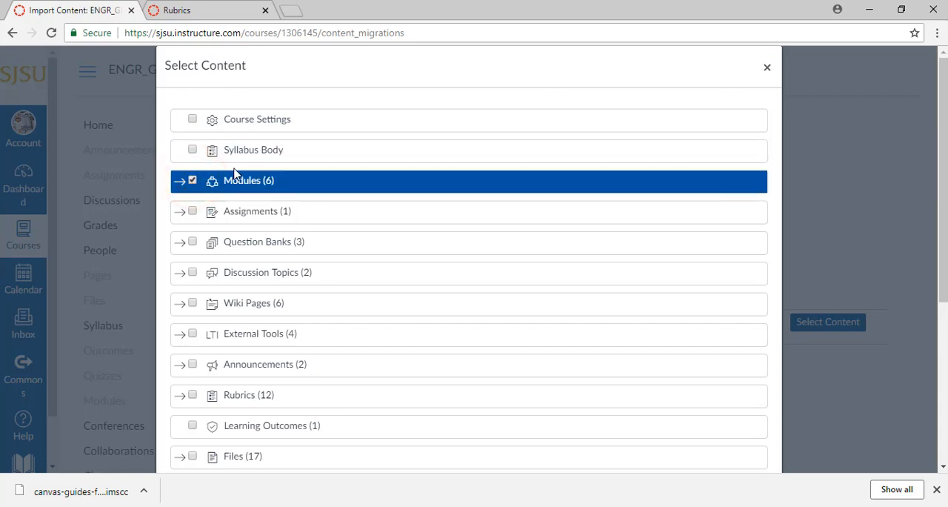
scroll(222, 173, down, 1)
click(193, 142)
scroll(195, 143, up, 1)
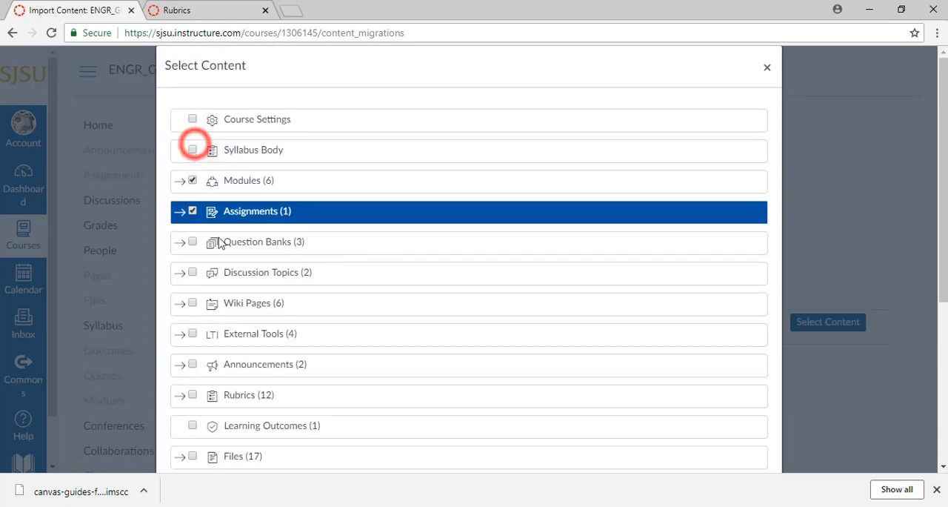
Step: Expand the Modules group and exclude the competency quiz module and Modules 1 through 5 individually
click(180, 186)
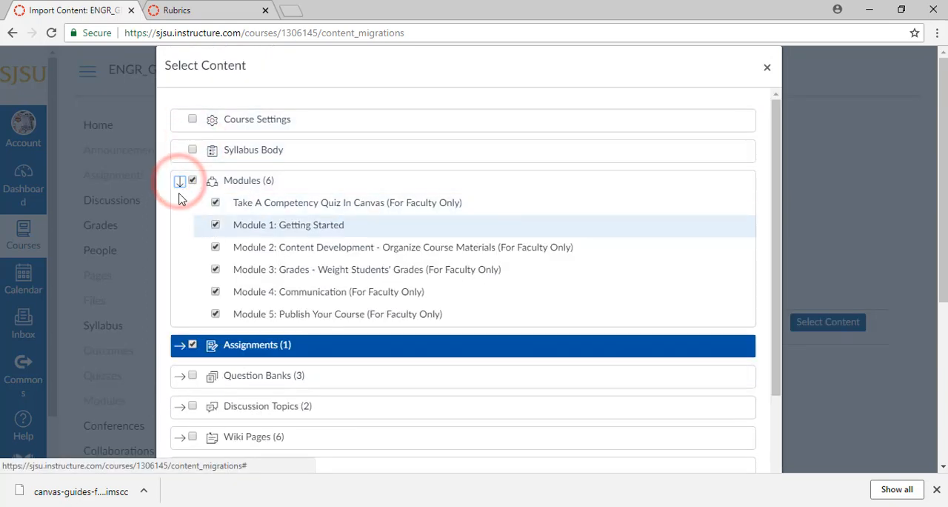
click(214, 203)
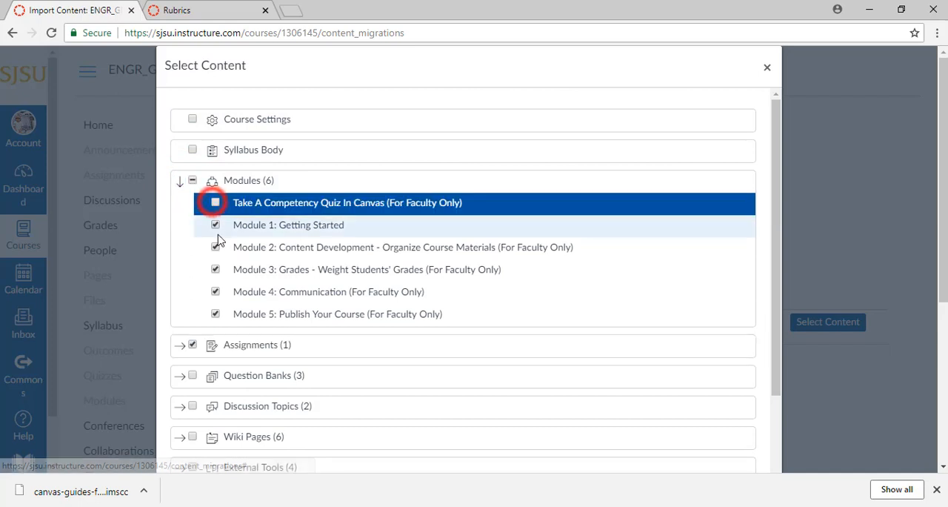
click(214, 225)
click(215, 248)
click(215, 270)
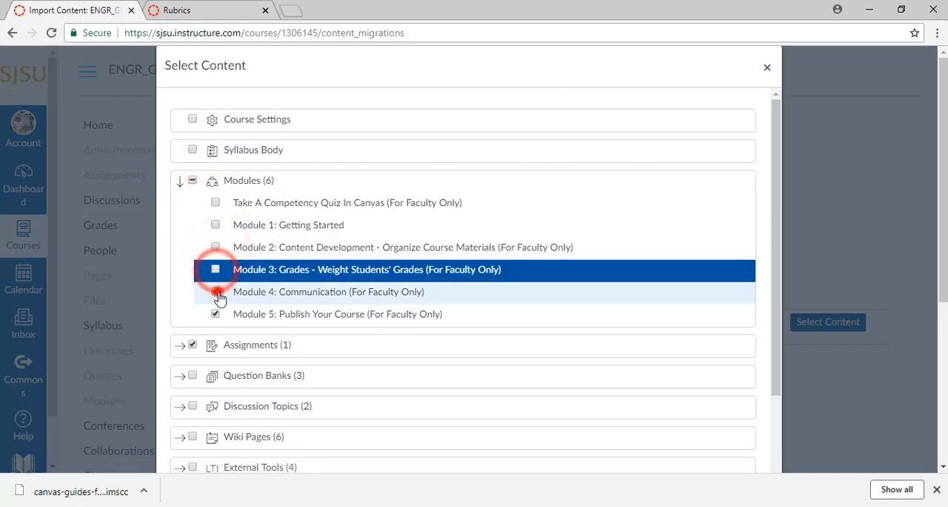
click(215, 291)
click(215, 314)
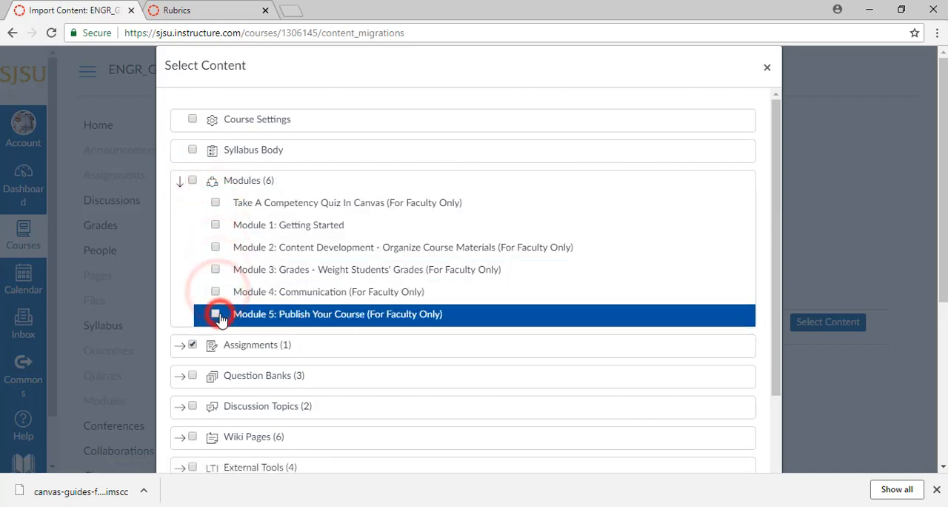
Step: Include every content type from Course Settings and Syllabus Body through Files, with all modules, and submit the selection
click(192, 120)
click(192, 152)
click(194, 181)
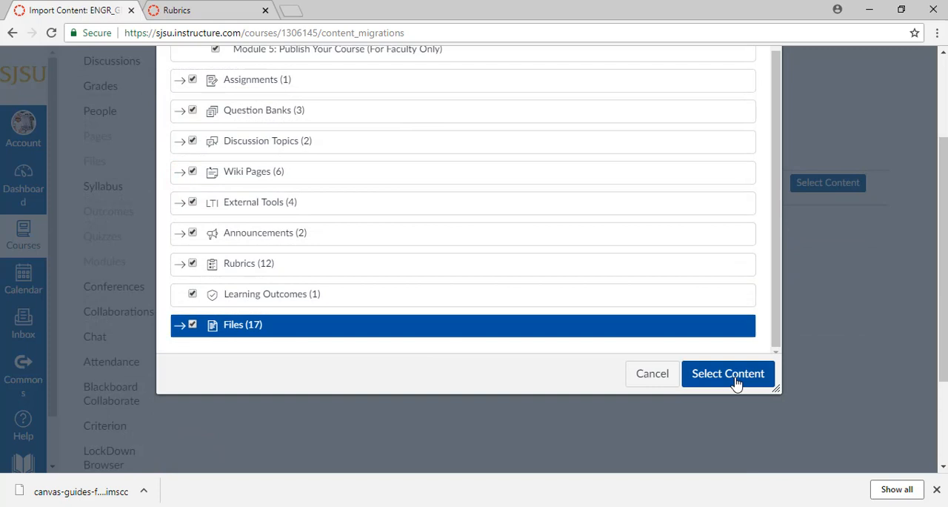
click(728, 374)
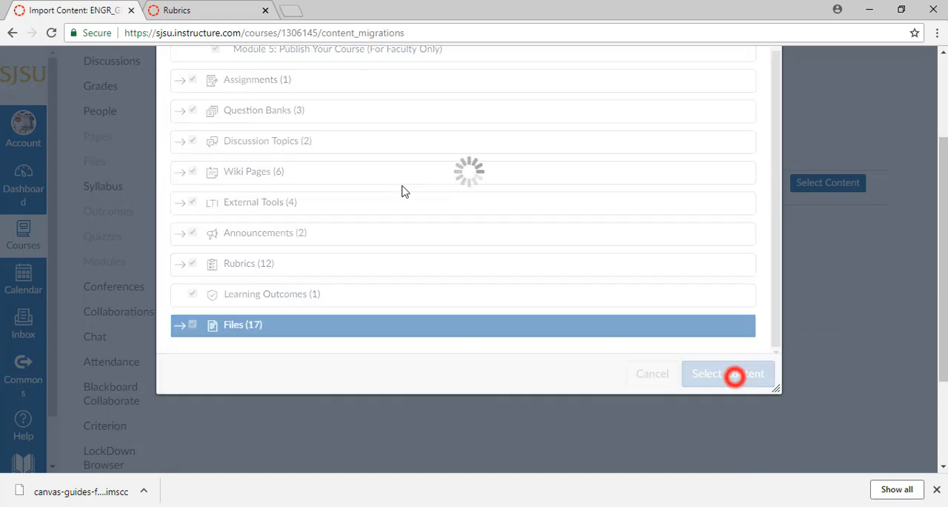